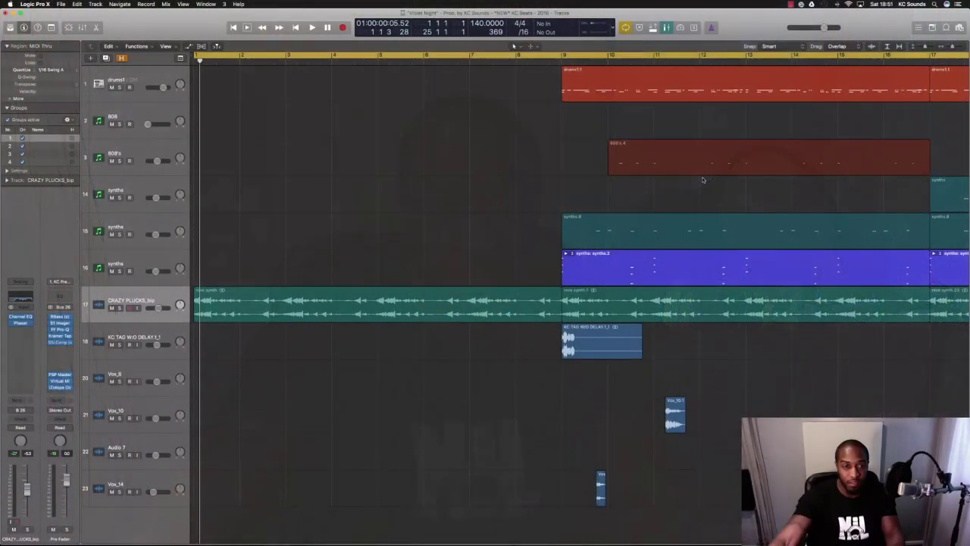
Select the first region on the CRAZY PLUCKS_bip track and set the cycle range to match it, ending at bar 9.
{"action": "scroll", "coordinate": [492, 362], "scroll_direction": "up", "scroll_amount": 5}
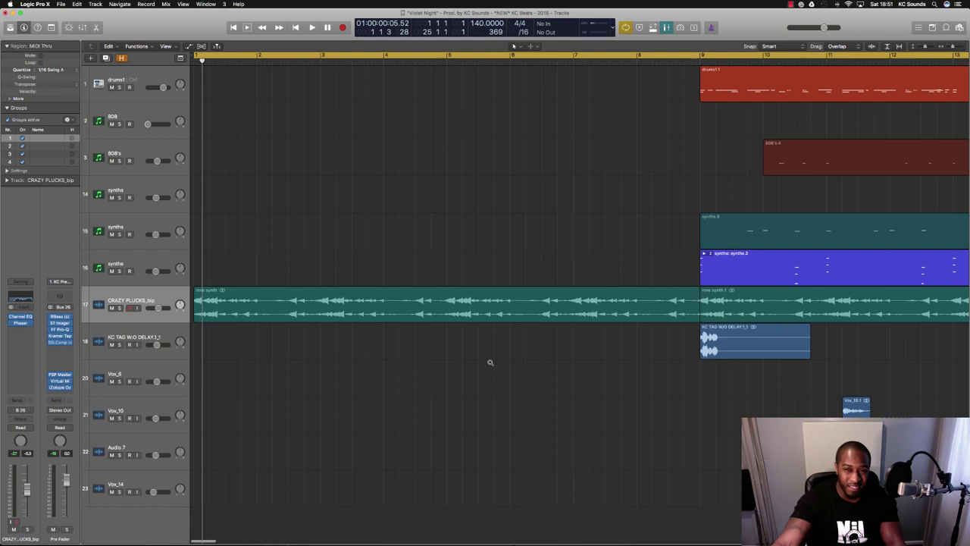
{"action": "scroll", "coordinate": [477, 425], "scroll_direction": "up", "scroll_amount": 3}
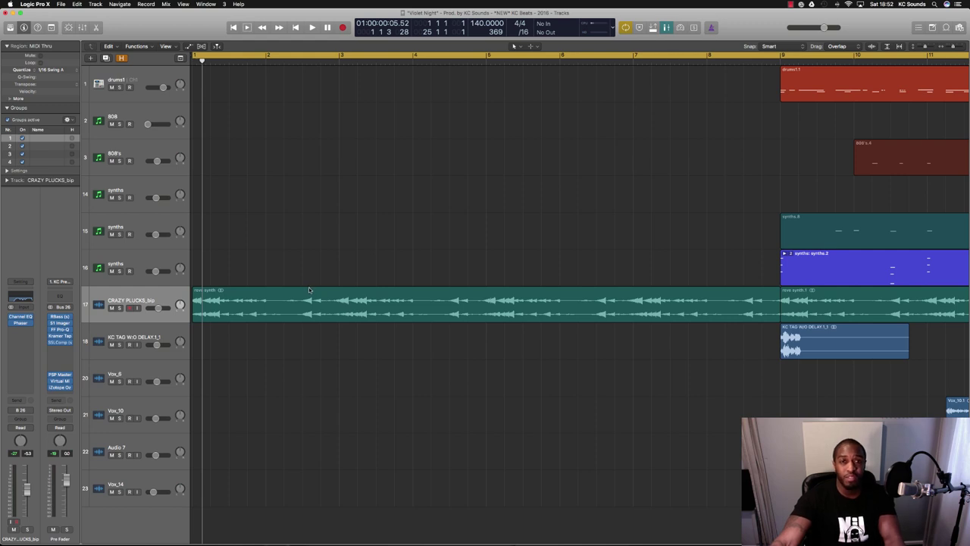
{"action": "scroll", "coordinate": [308, 289], "scroll_direction": "up", "scroll_amount": 3}
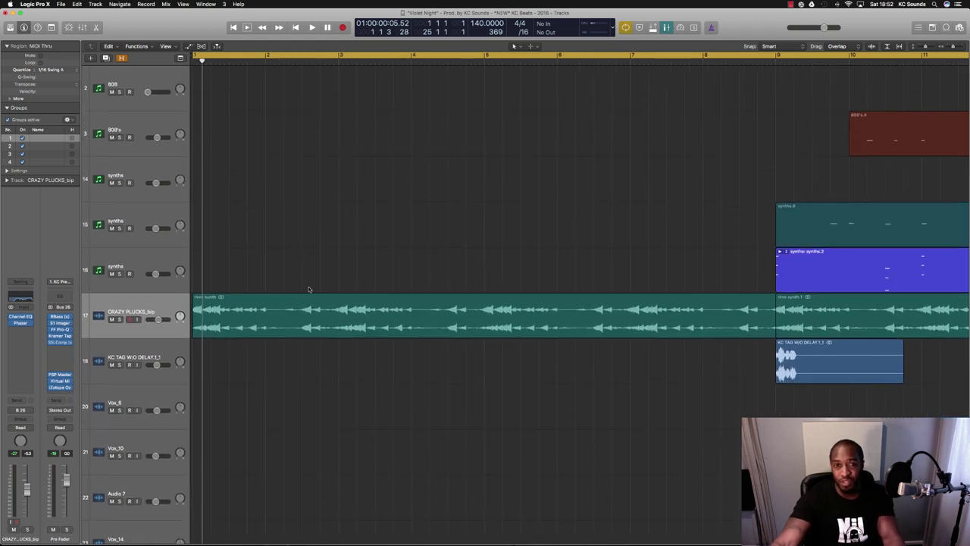
{"action": "key", "text": "super+Up"}
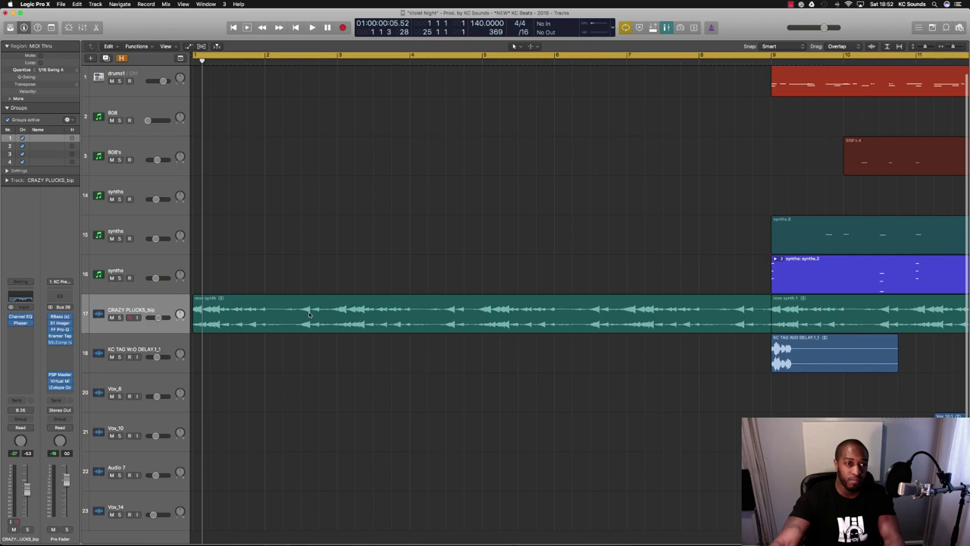
{"action": "left_click", "coordinate": [578, 298]}
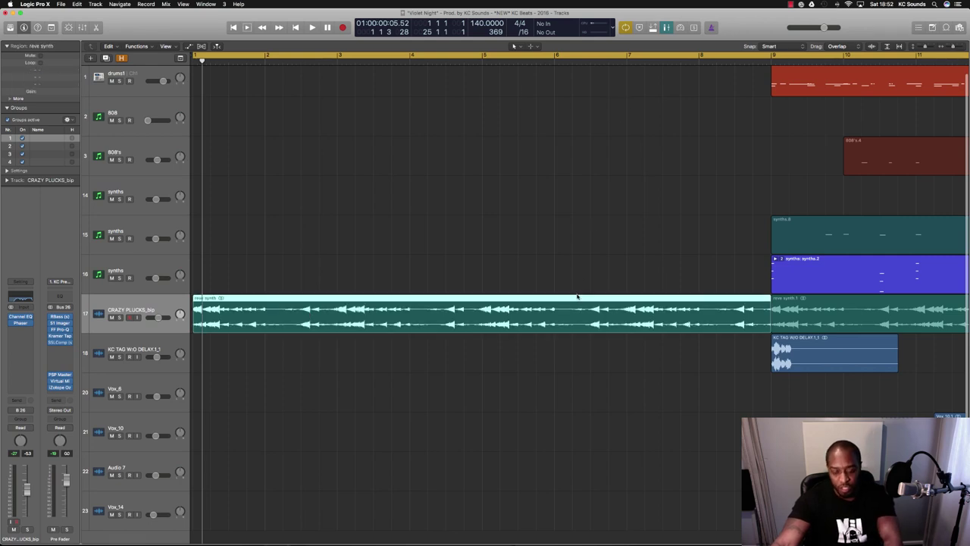
{"action": "key", "text": "super+u"}
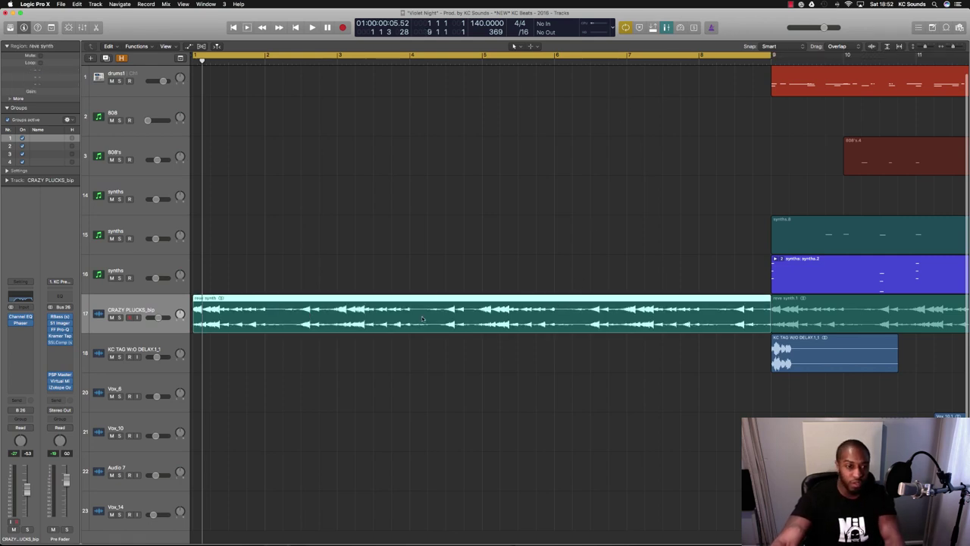
{"action": "left_click", "coordinate": [290, 285]}
{"action": "left_click", "coordinate": [275, 316]}
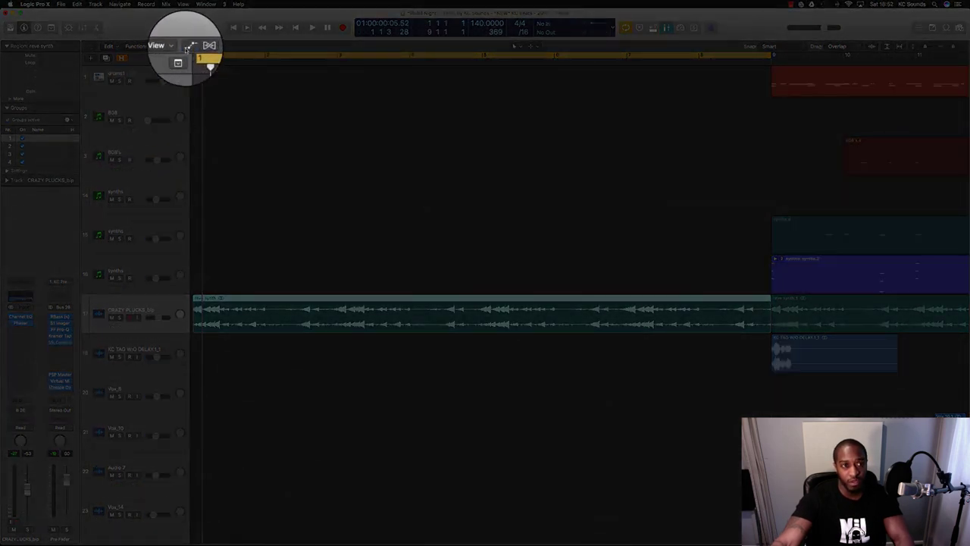
Show the automation lanes on all tracks and hide them again.
{"action": "left_click", "coordinate": [141, 4]}
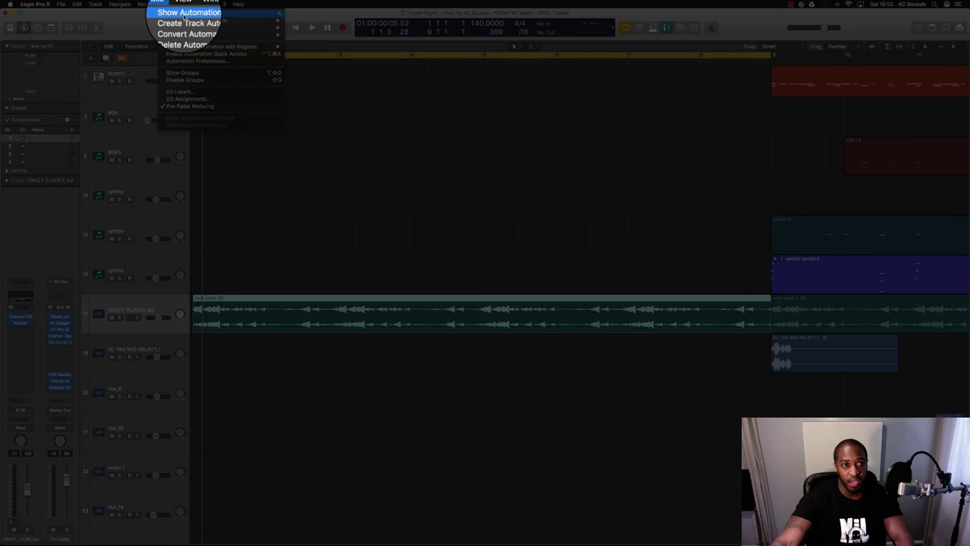
{"action": "left_click", "coordinate": [186, 12]}
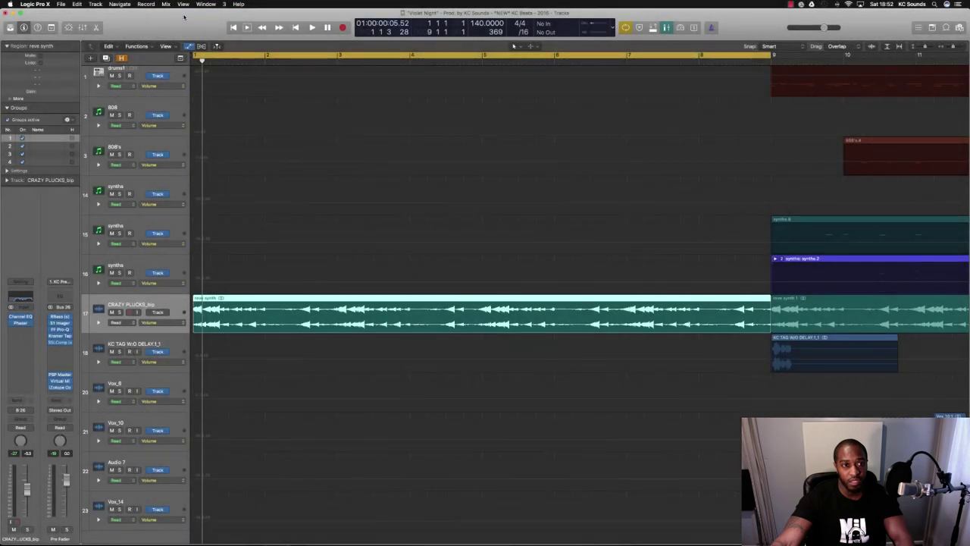
{"action": "key", "text": "a"}
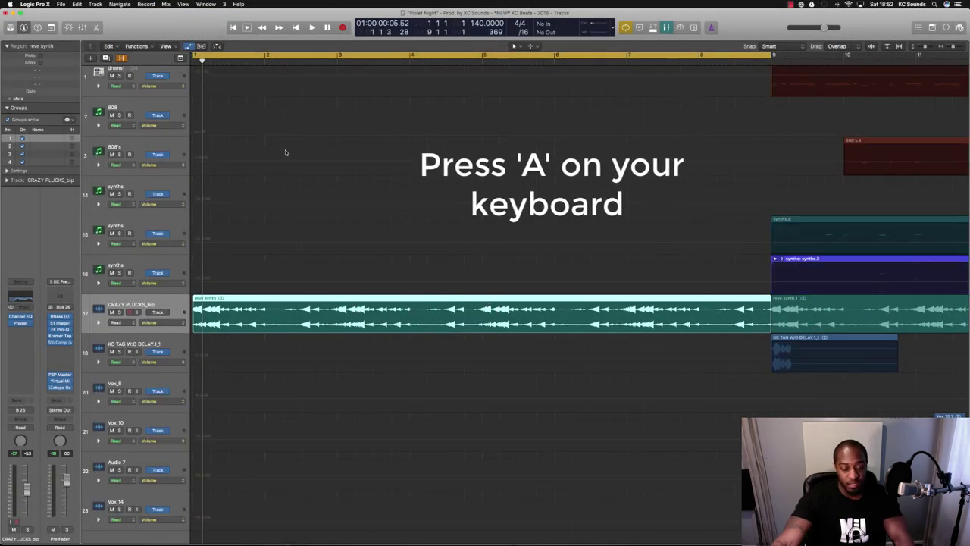
{"action": "key", "text": "a"}
{"action": "key", "text": "a"}
{"action": "key", "text": "super+Down"}
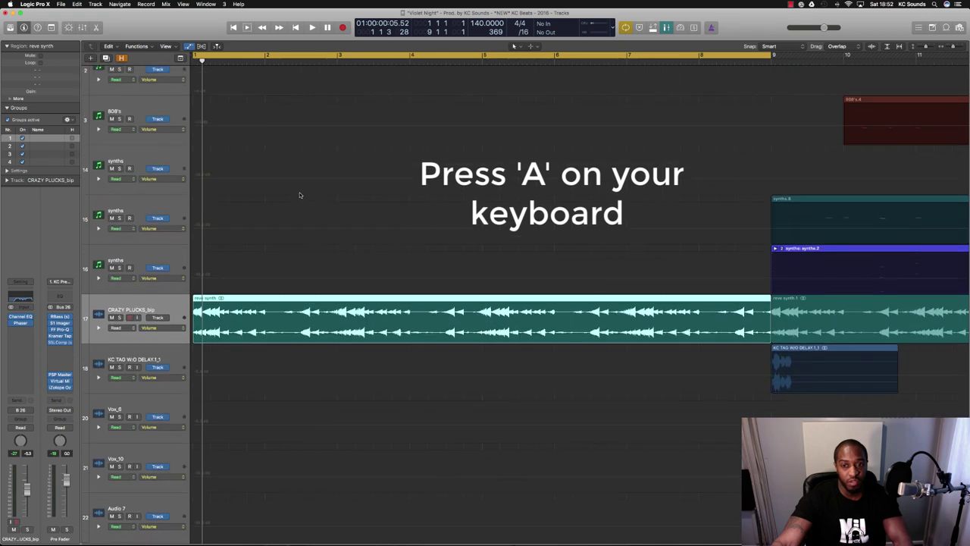
{"action": "key", "text": "a"}
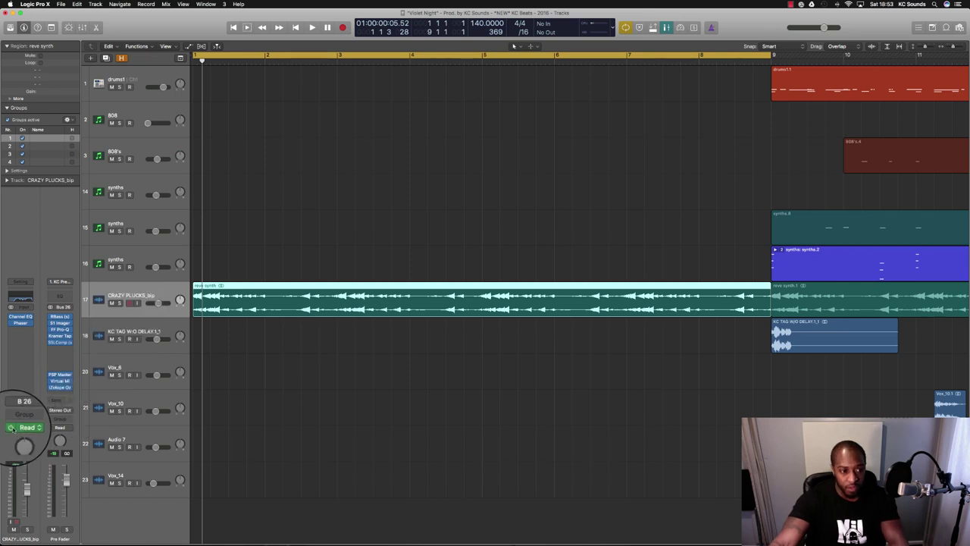
Show the automation lanes with CRAZY PLUCKS_bip in Read mode and enlarge the tracks vertically.
{"action": "key", "text": "a"}
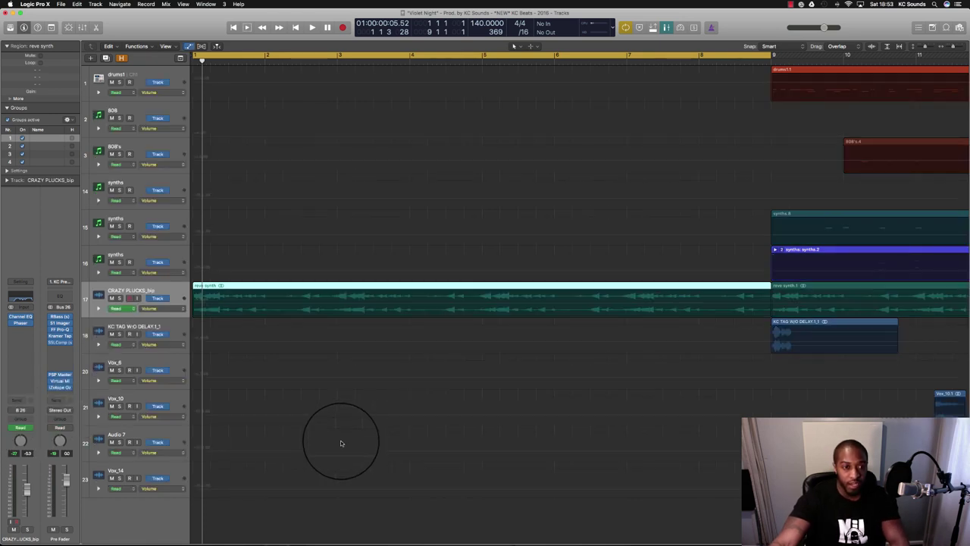
{"action": "key", "text": "super+Down"}
{"action": "key", "text": "super+Down"}
{"action": "key", "text": "super+Down"}
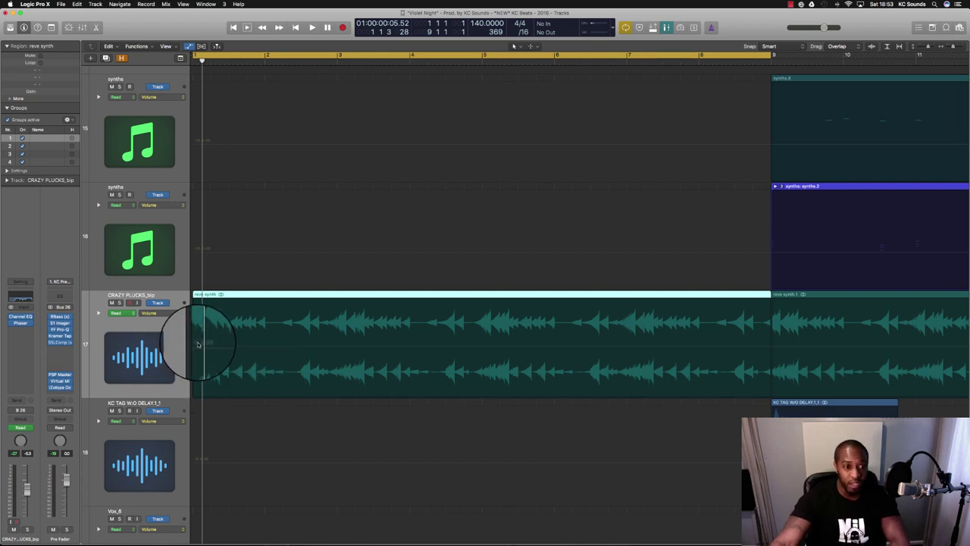
Lower the volume automation in short marquee ranges of CRAZY PLUCKS_bip to about -9 dB and -11 dB, and undo these dips.
{"action": "left_click_drag", "start_coordinate": [194, 342], "coordinate": [216, 377]}
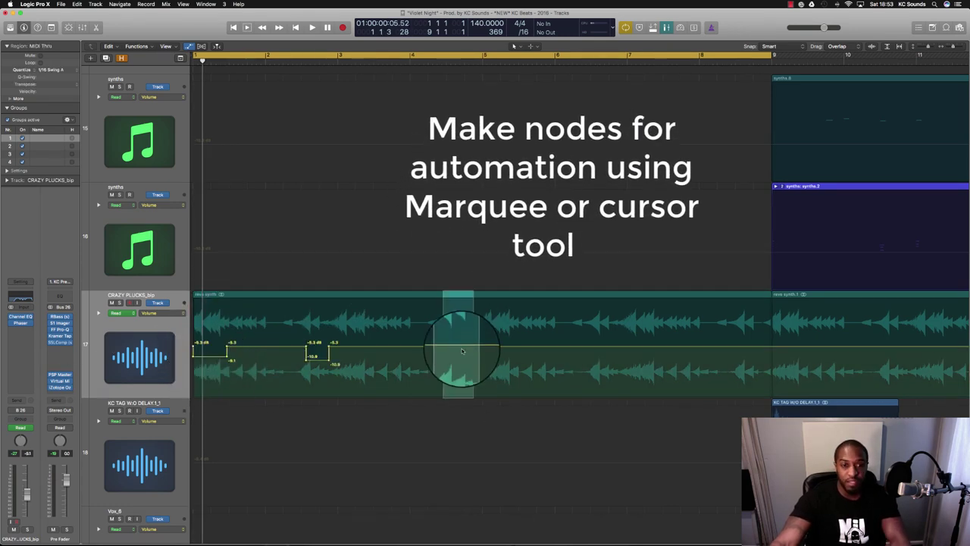
{"action": "left_click_drag", "start_coordinate": [462, 348], "coordinate": [529, 356]}
{"action": "left_click", "coordinate": [518, 346]}
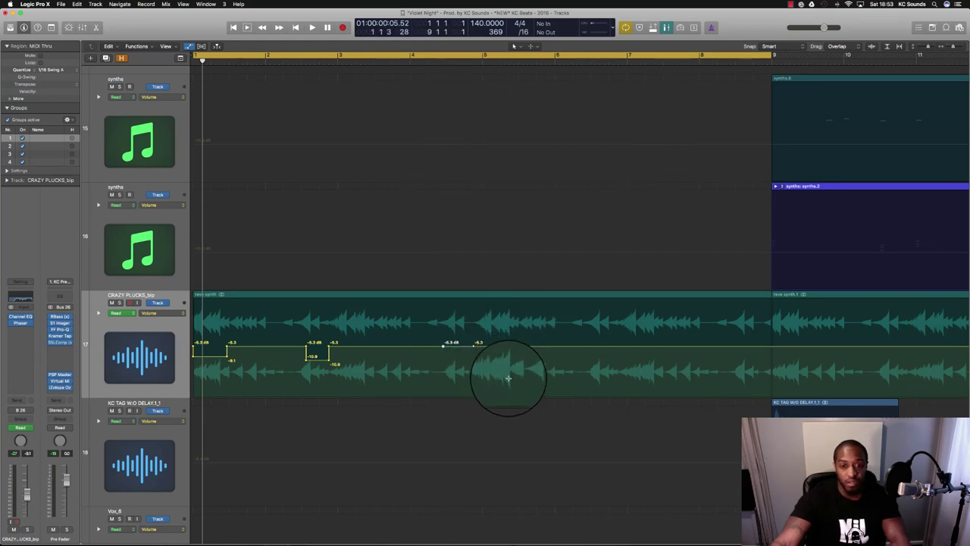
{"action": "key", "text": "super+z"}
{"action": "key", "text": "super+z"}
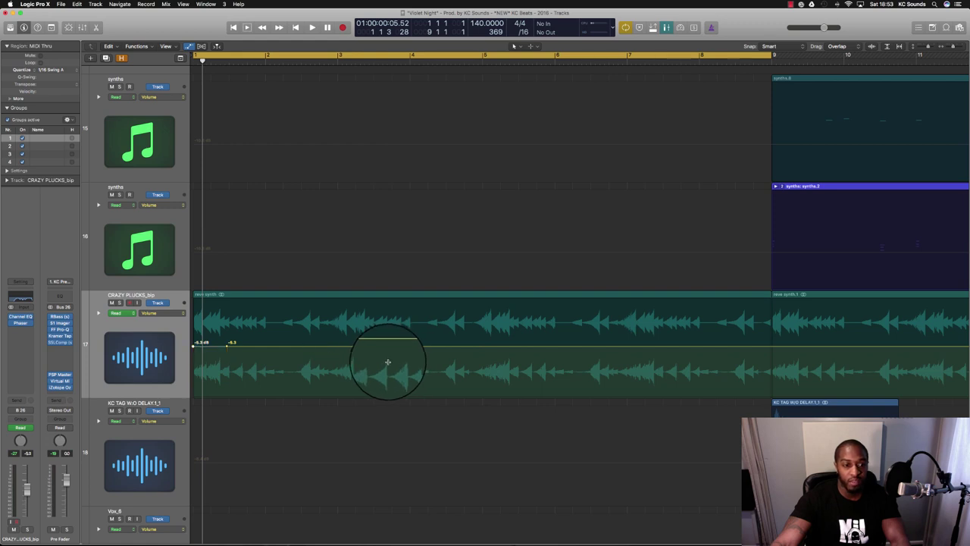
{"action": "key", "text": "a"}
{"action": "key", "text": "a"}
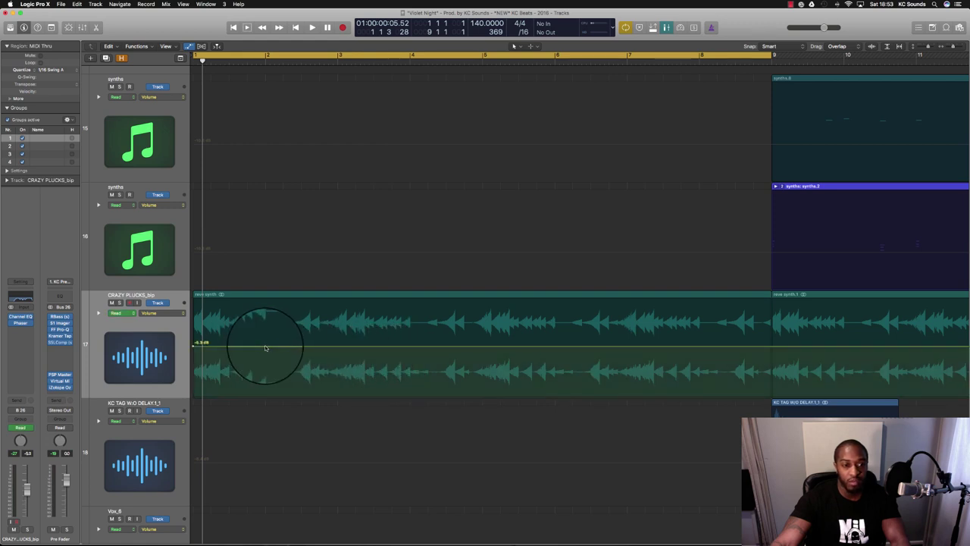
Shape a volume dip between bars 2 and 3 of CRAZY PLUCKS_bip with individual automation points, and undo all the added points.
{"action": "left_click", "coordinate": [319, 347]}
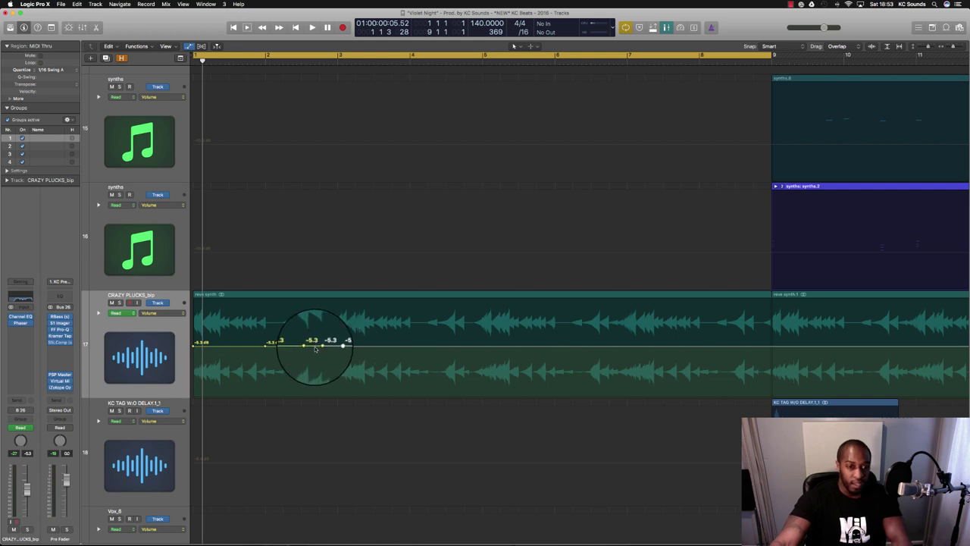
{"action": "left_click_drag", "start_coordinate": [315, 347], "coordinate": [308, 353]}
{"action": "left_click", "coordinate": [297, 348]}
{"action": "left_click", "coordinate": [400, 347]}
{"action": "left_click", "coordinate": [431, 347]}
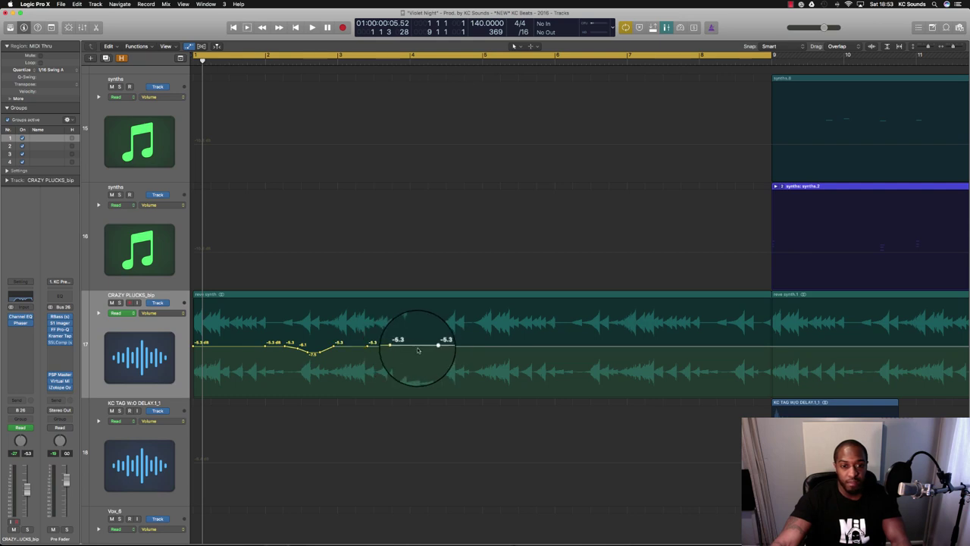
{"action": "left_click_drag", "start_coordinate": [418, 348], "coordinate": [419, 353]}
{"action": "key", "text": "super+z"}
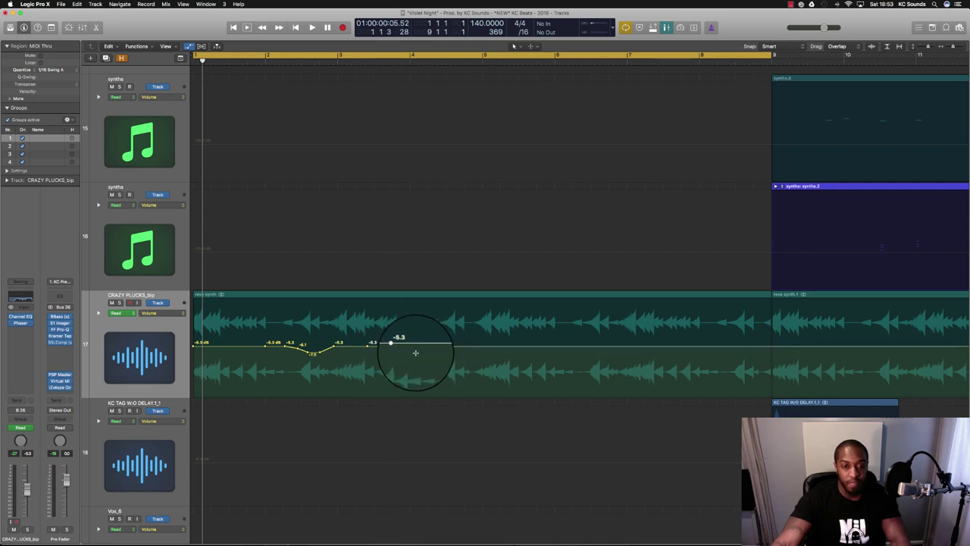
{"action": "key", "text": "a"}
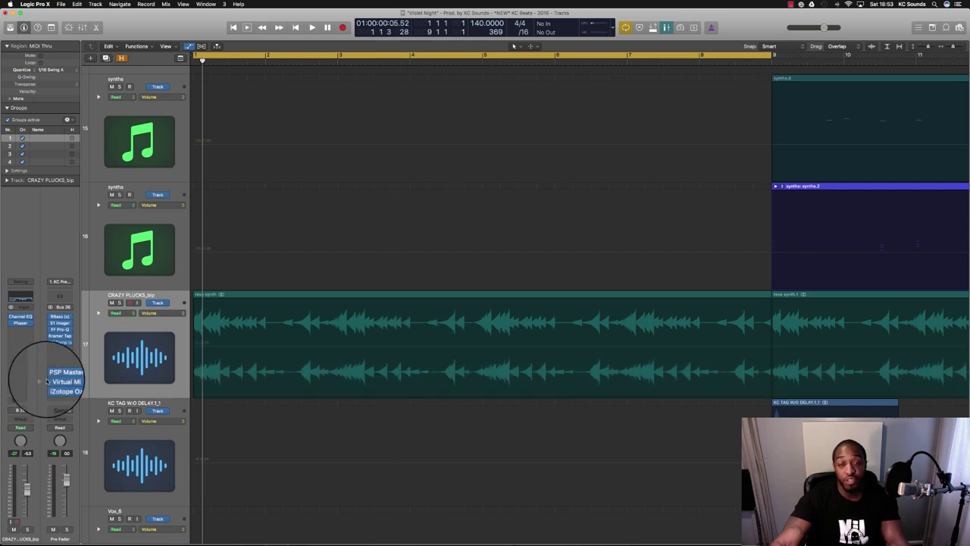
Set CRAZY PLUCKS_bip to Touch mode and record volume fader moves during playback across bars 1 to 8.
{"action": "left_click", "coordinate": [20, 427]}
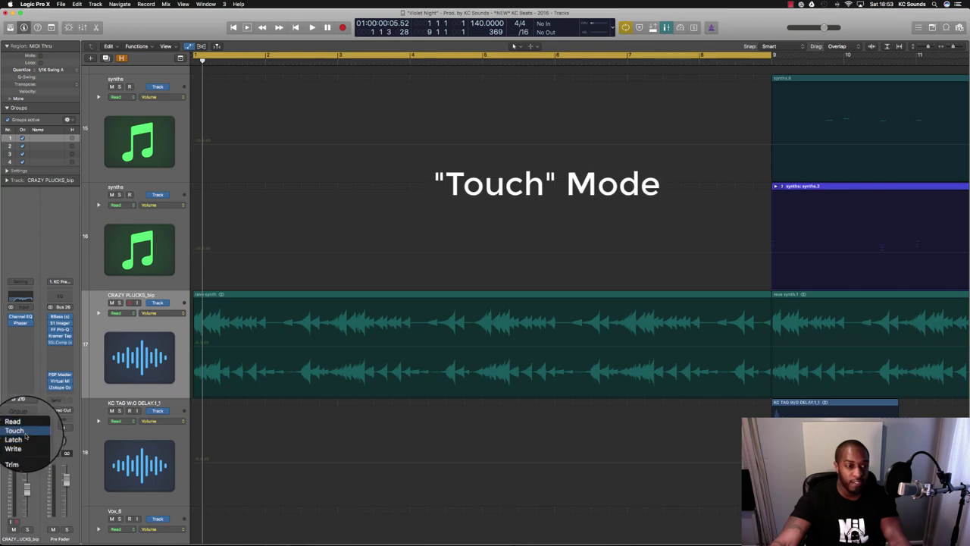
{"action": "left_click", "coordinate": [15, 426]}
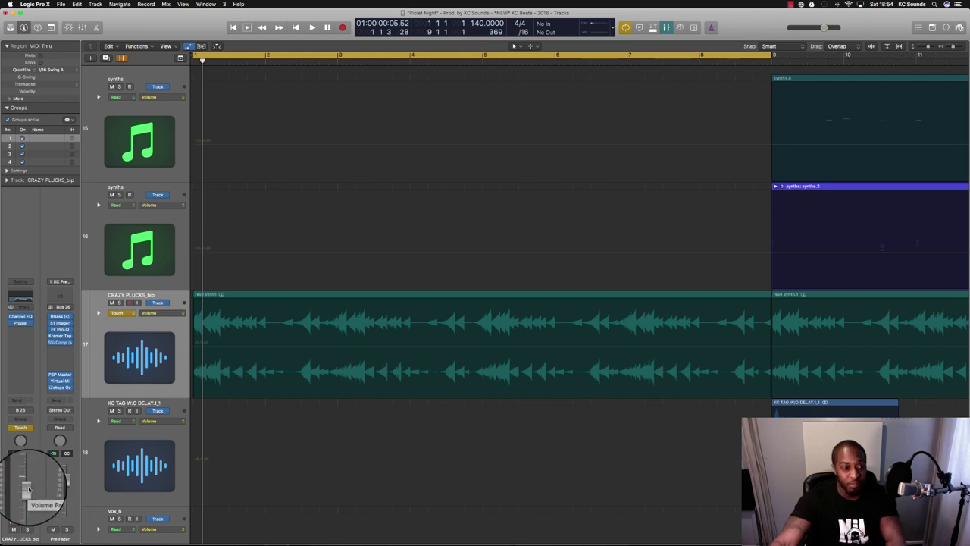
{"action": "left_click_drag", "start_coordinate": [27, 492], "coordinate": [27, 493]}
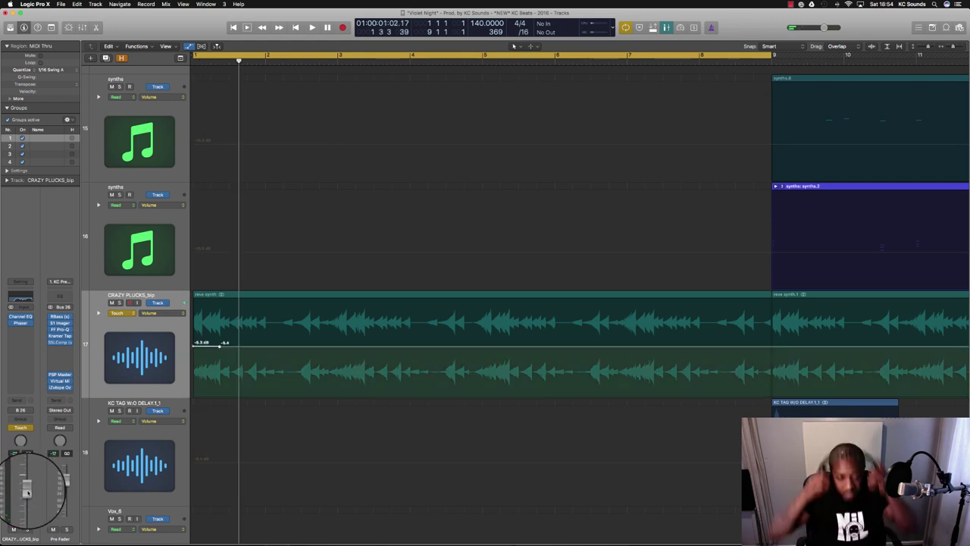
{"action": "key", "text": "space"}
{"action": "left_click_drag", "start_coordinate": [27, 491], "coordinate": [29, 502]}
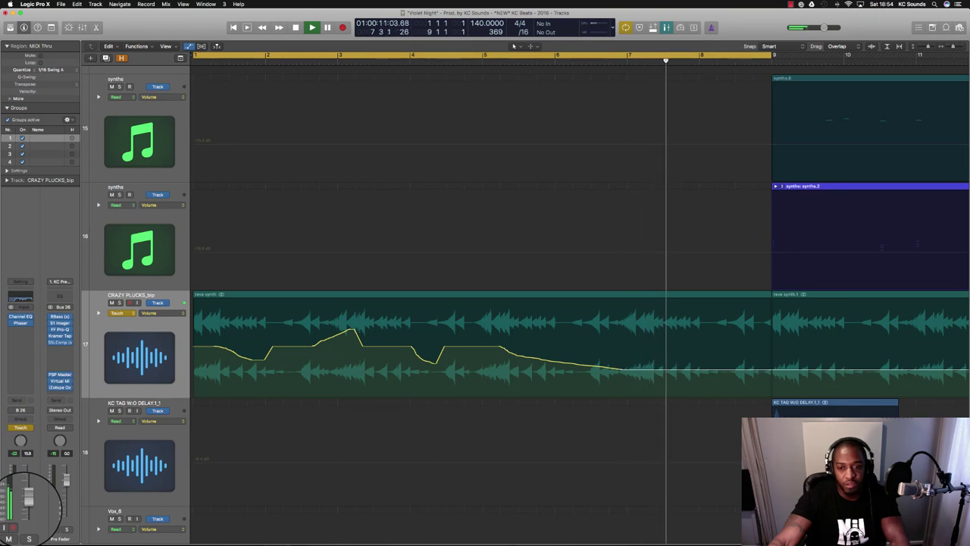
{"action": "left_click_drag", "start_coordinate": [24, 512], "coordinate": [24, 512]}
{"action": "key", "text": "space"}
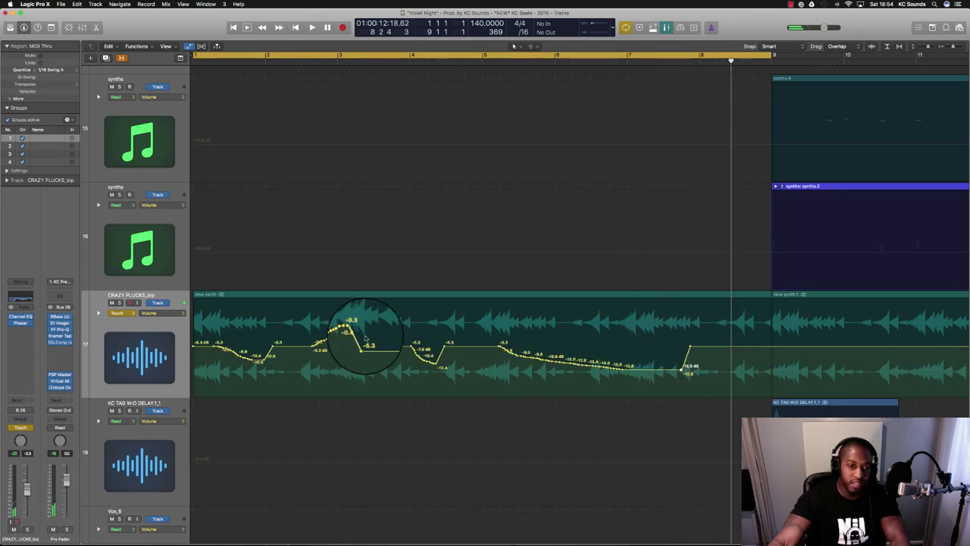
Remove the recorded volume automation from CRAZY PLUCKS_bip and switch the track to Latch mode.
{"action": "mouse_move", "coordinate": [664, 349]}
{"action": "left_mouse_down"}
{"action": "mouse_move", "coordinate": [686, 345]}
{"action": "mouse_move", "coordinate": [193, 349]}
{"action": "left_mouse_up"}
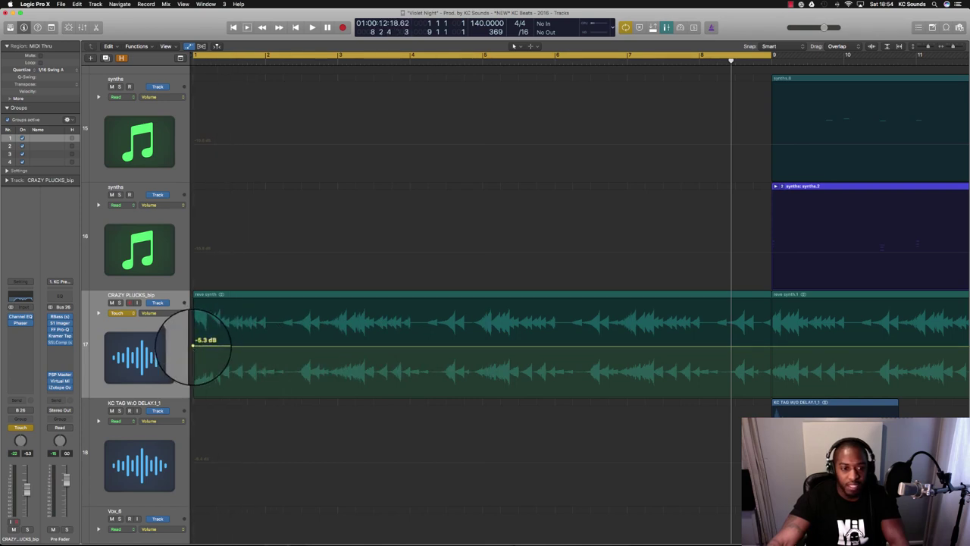
{"action": "left_click", "coordinate": [194, 349]}
{"action": "left_click", "coordinate": [32, 430]}
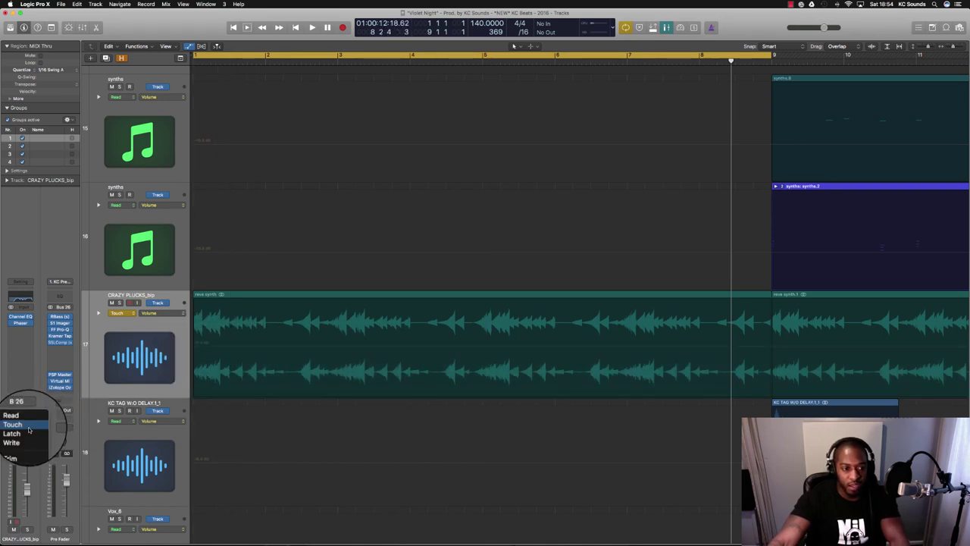
{"action": "left_click", "coordinate": [28, 434]}
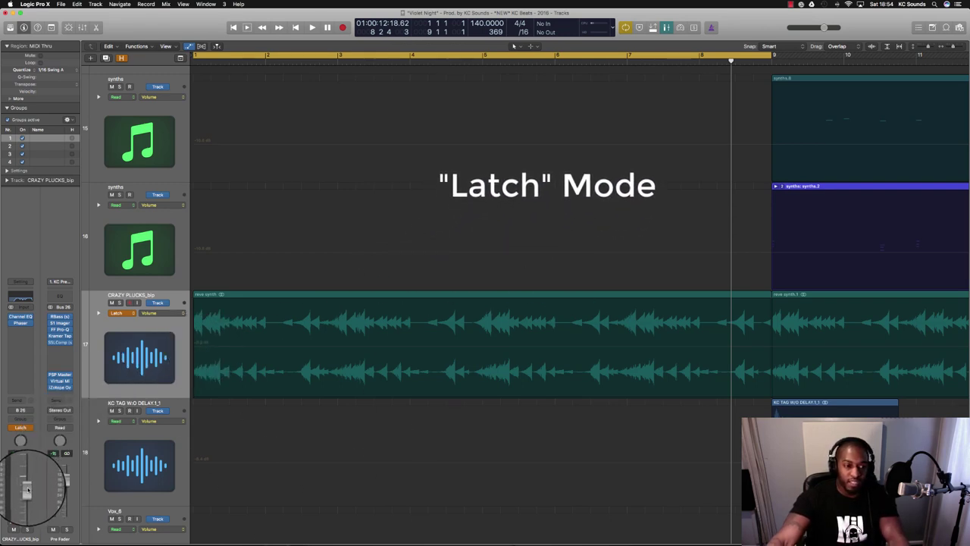
Record volume fader moves on CRAZY PLUCKS_bip over about bars 1 to 7, starting near -10.8 dB, and set the track to Read mode.
{"action": "left_click_drag", "start_coordinate": [28, 488], "coordinate": [28, 498]}
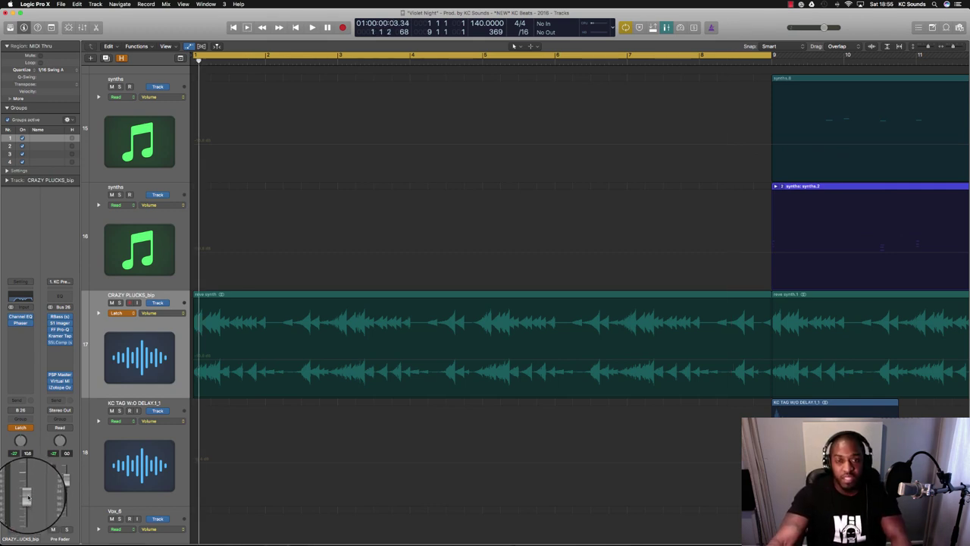
{"action": "key", "text": "space"}
{"action": "mouse_move", "coordinate": [29, 497]}
{"action": "left_mouse_down"}
{"action": "mouse_move", "coordinate": [29, 480]}
{"action": "mouse_move", "coordinate": [27, 502]}
{"action": "mouse_move", "coordinate": [40, 498]}
{"action": "mouse_move", "coordinate": [21, 488]}
{"action": "left_mouse_up"}
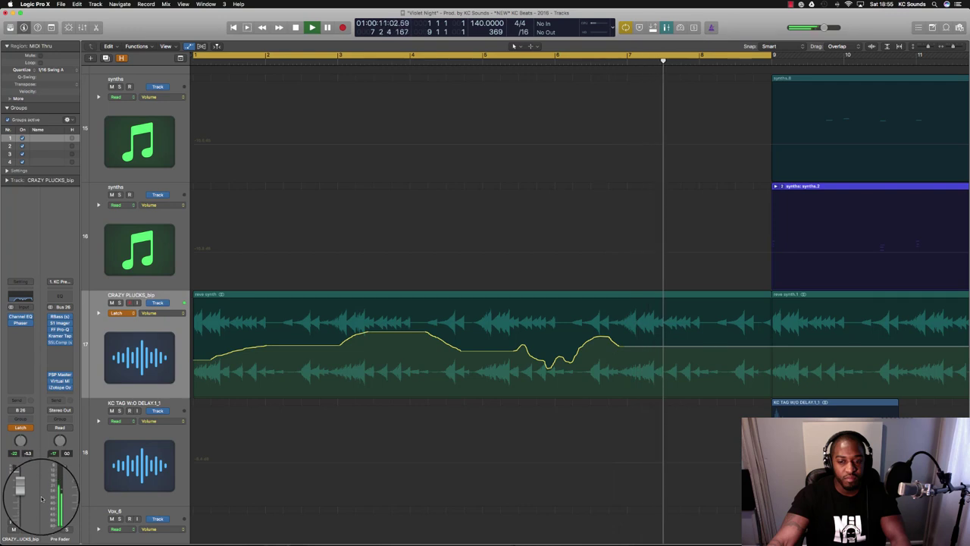
{"action": "key", "text": "space"}
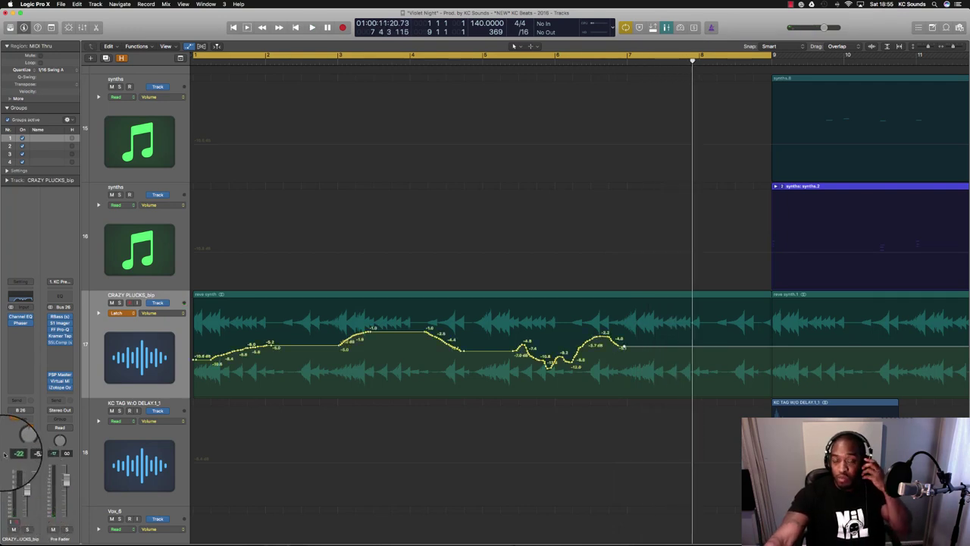
{"action": "left_click", "coordinate": [28, 428]}
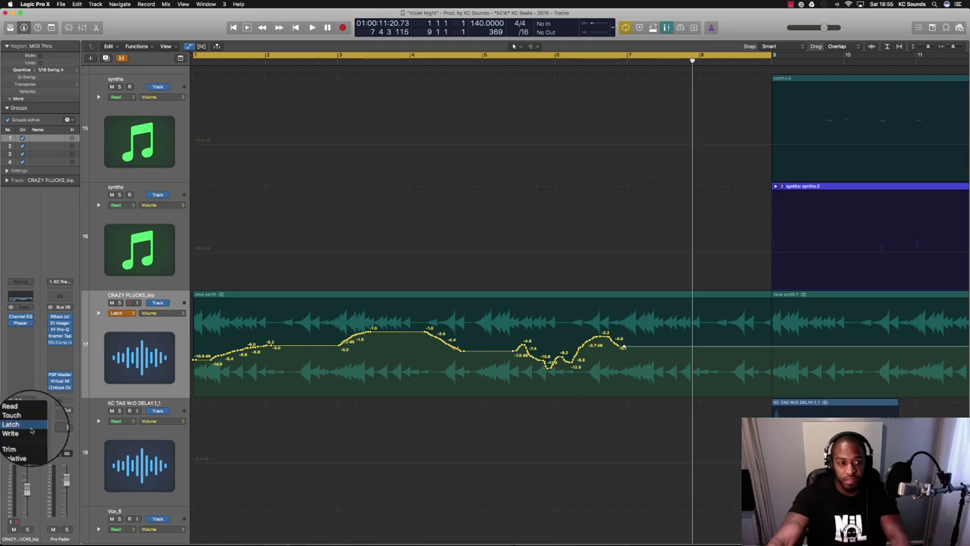
{"action": "left_click", "coordinate": [28, 417]}
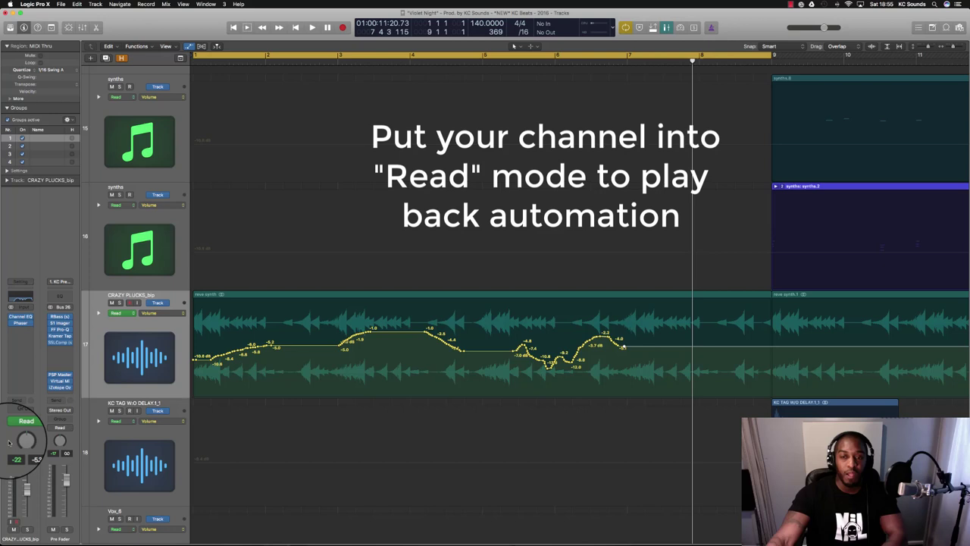
Play back the recorded volume automation on CRAZY PLUCKS_bip from bar 1 to just before bar 6.
{"action": "key", "text": "Return"}
{"action": "key", "text": "space"}
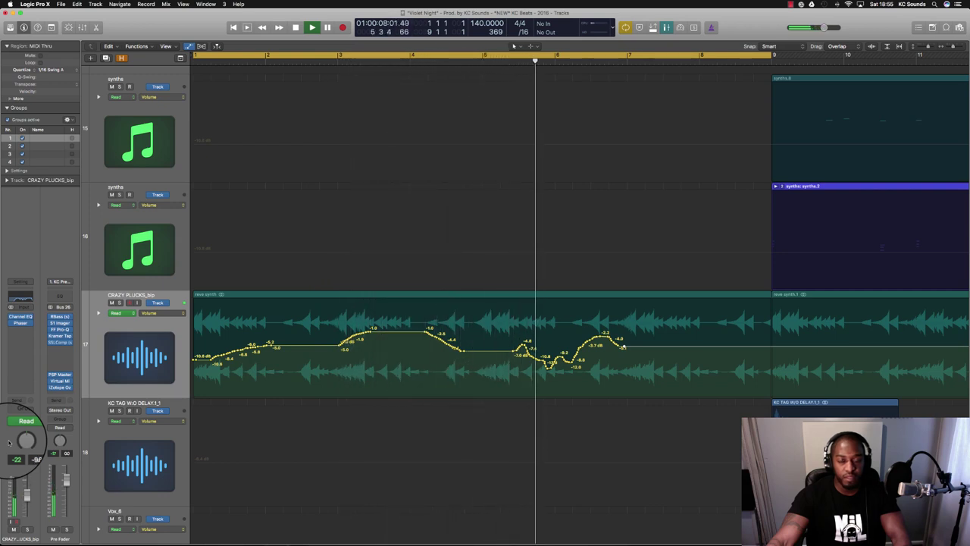
{"action": "key", "text": "space"}
Clear the recorded volume automation from CRAZY PLUCKS_bip, leaving a flat -10.4 dB line, and return the track to Read mode.
{"action": "left_click", "coordinate": [26, 421]}
{"action": "left_click", "coordinate": [17, 436]}
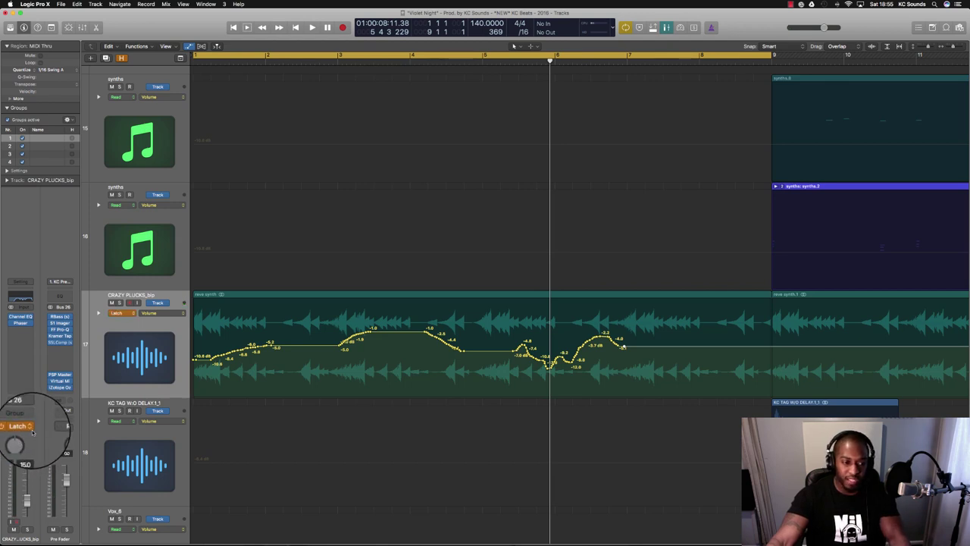
{"action": "left_click_drag", "start_coordinate": [625, 347], "coordinate": [193, 361]}
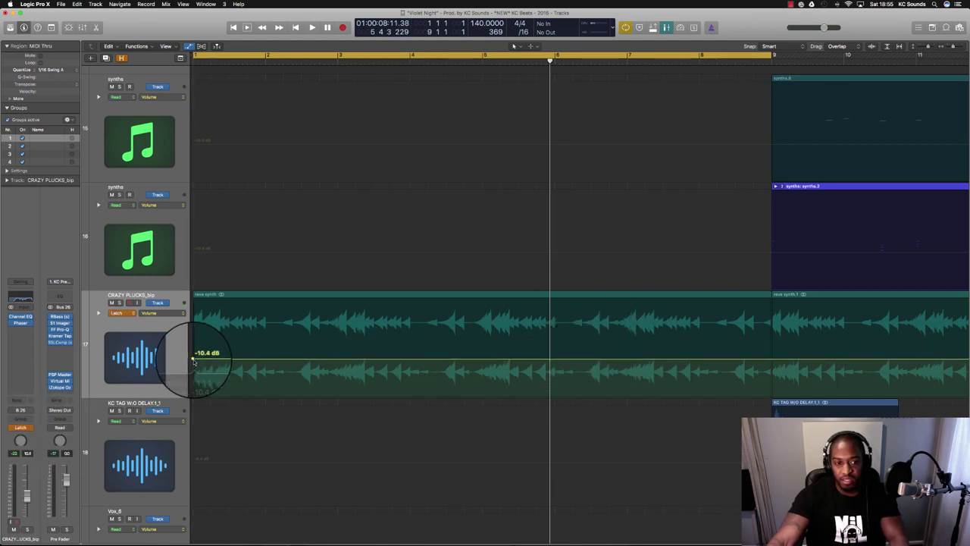
{"action": "key", "text": "a"}
{"action": "left_click", "coordinate": [20, 426]}
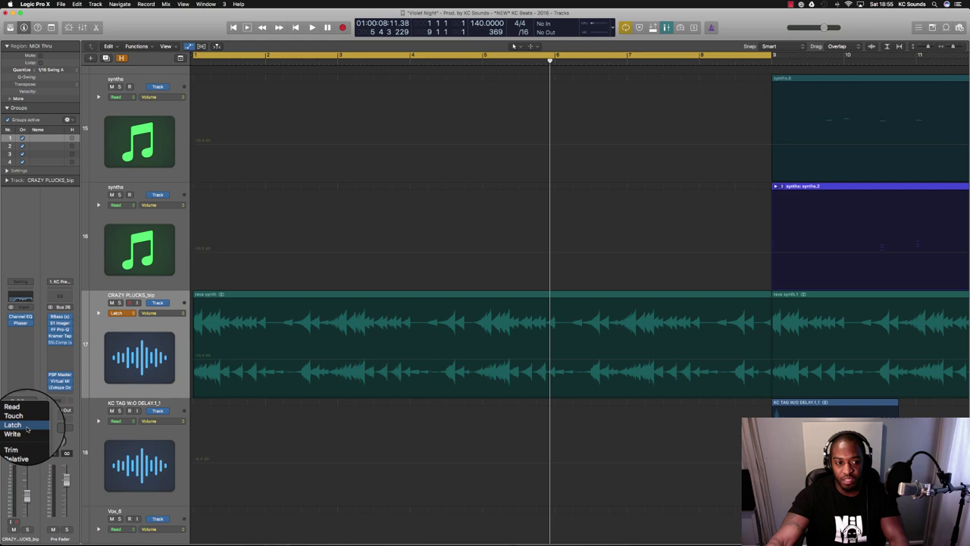
{"action": "left_click", "coordinate": [24, 414]}
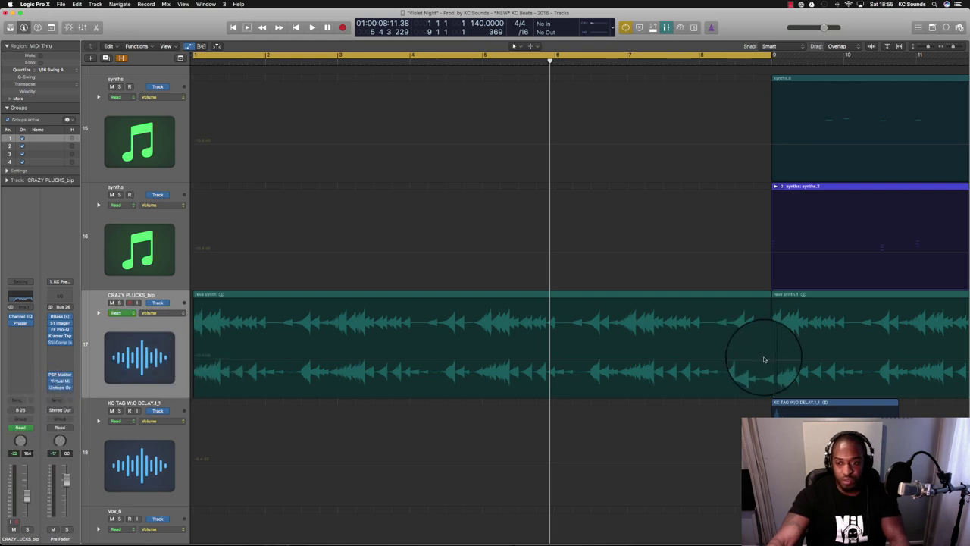
Shape a rising volume ramp on CRAZY PLUCKS_bip from -∞ dB at bar 1 to -3.1 dB at bar 9.
{"action": "key", "text": "a"}
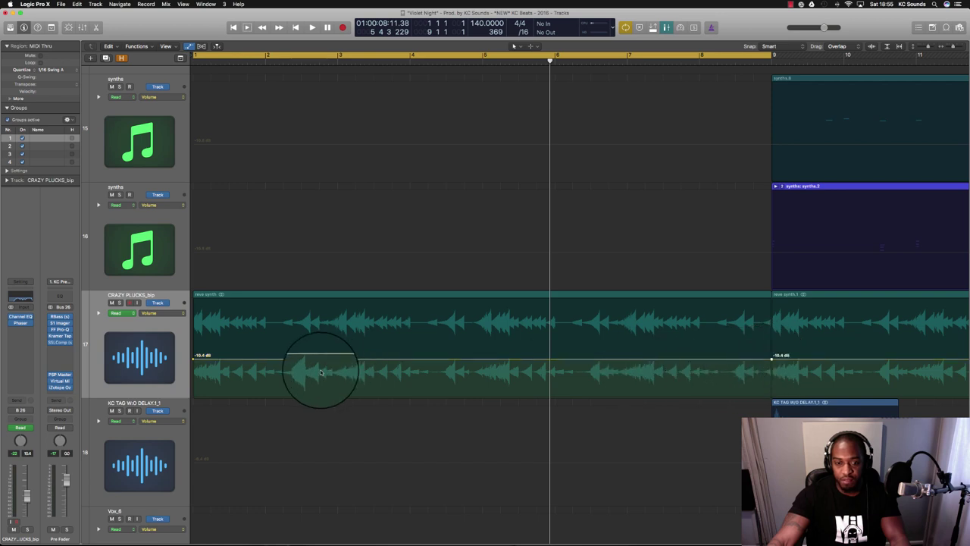
{"action": "left_click_drag", "start_coordinate": [196, 357], "coordinate": [190, 407]}
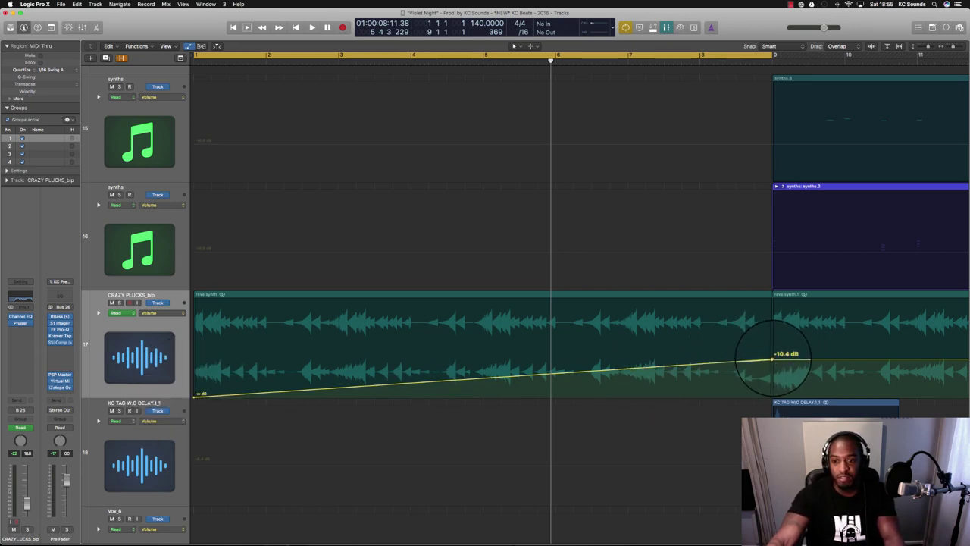
{"action": "left_click_drag", "start_coordinate": [772, 358], "coordinate": [772, 339]}
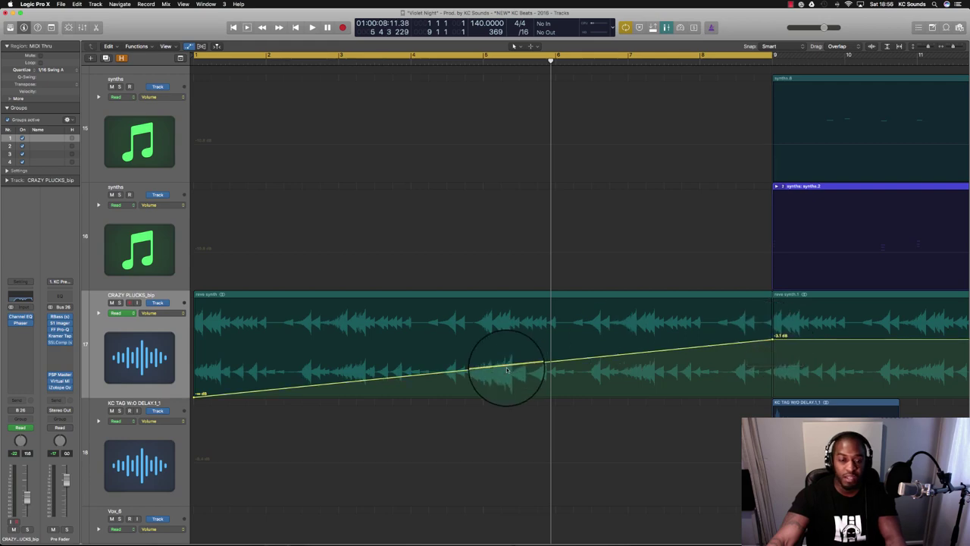
Bend the volume ramp between bars 1 and 9 into an S-curve and a fast-rising curve with the Automation Curve tool.
{"action": "scroll", "coordinate": [508, 370], "scroll_direction": "up", "scroll_amount": 5}
{"action": "key", "text": "t"}
{"action": "key", "text": "w"}
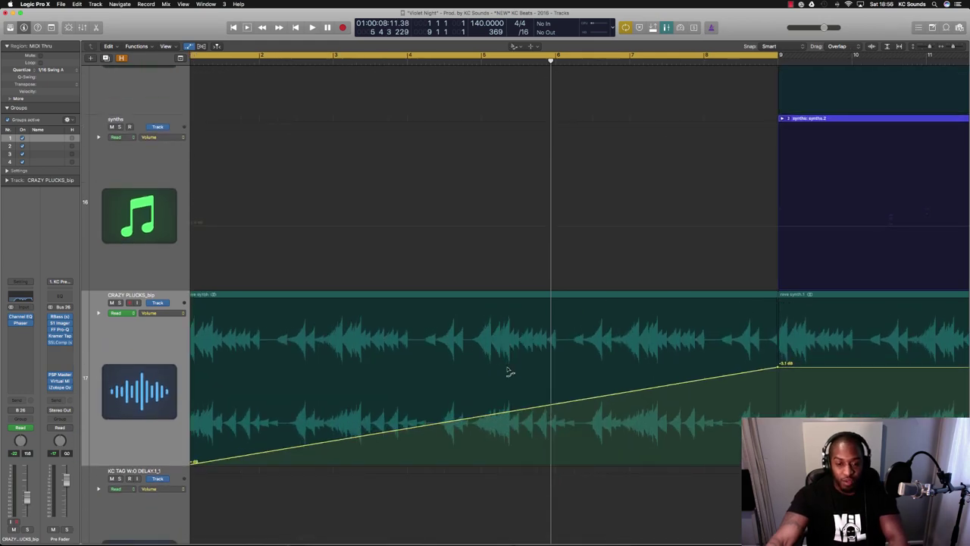
{"action": "key", "text": "t"}
{"action": "key", "text": "w"}
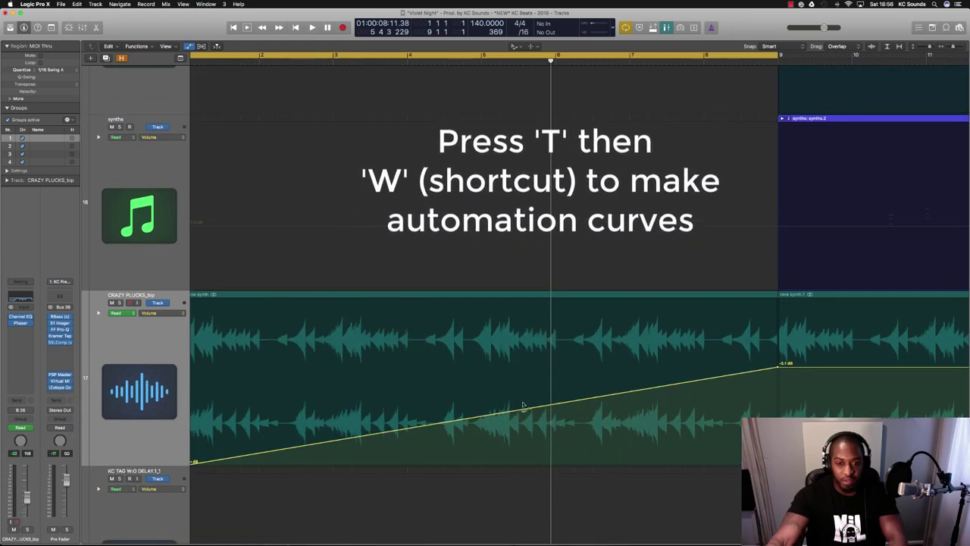
{"action": "left_click_drag", "start_coordinate": [538, 407], "coordinate": [556, 395]}
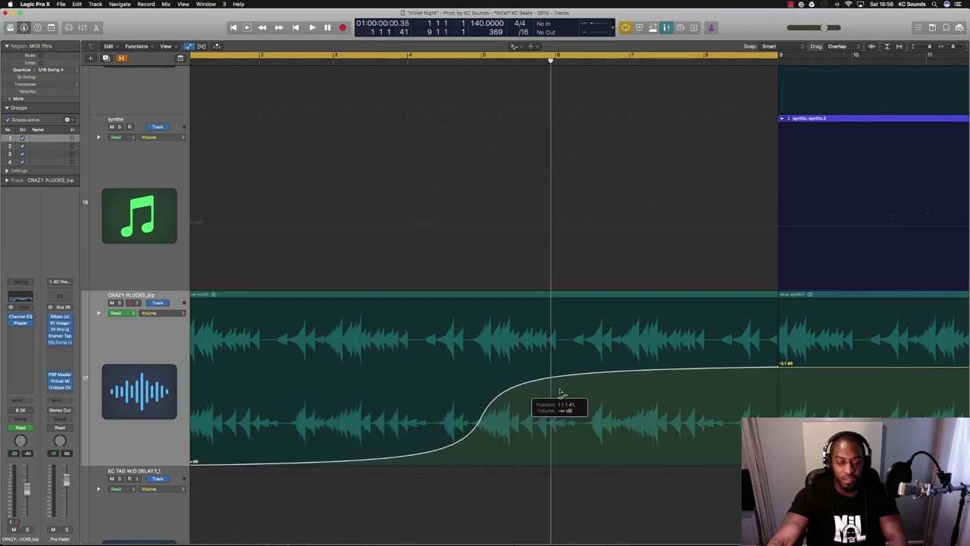
{"action": "left_click_drag", "start_coordinate": [560, 392], "coordinate": [527, 396]}
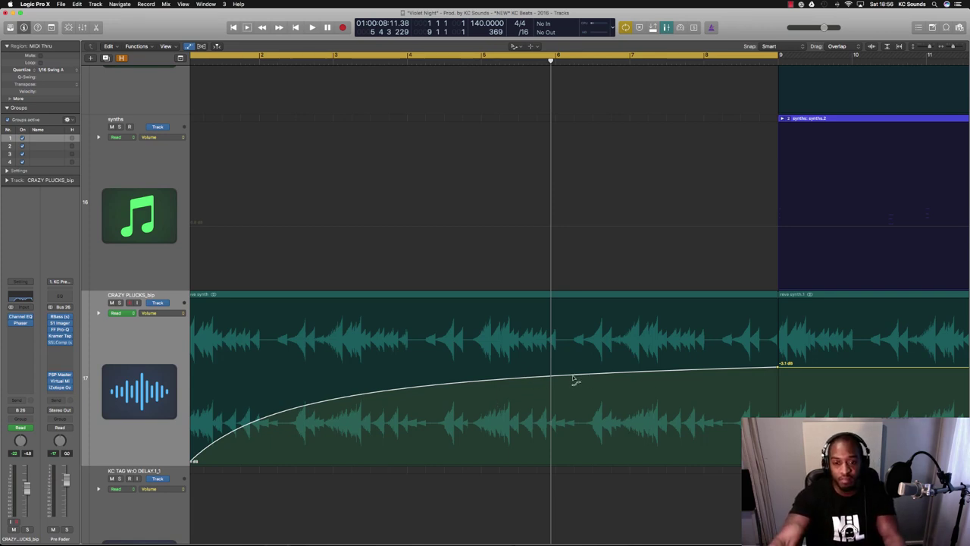
Play back the slow-rising volume curve from bar 1, and undo the curve edits back to the straight ramp.
{"action": "key", "text": "space"}
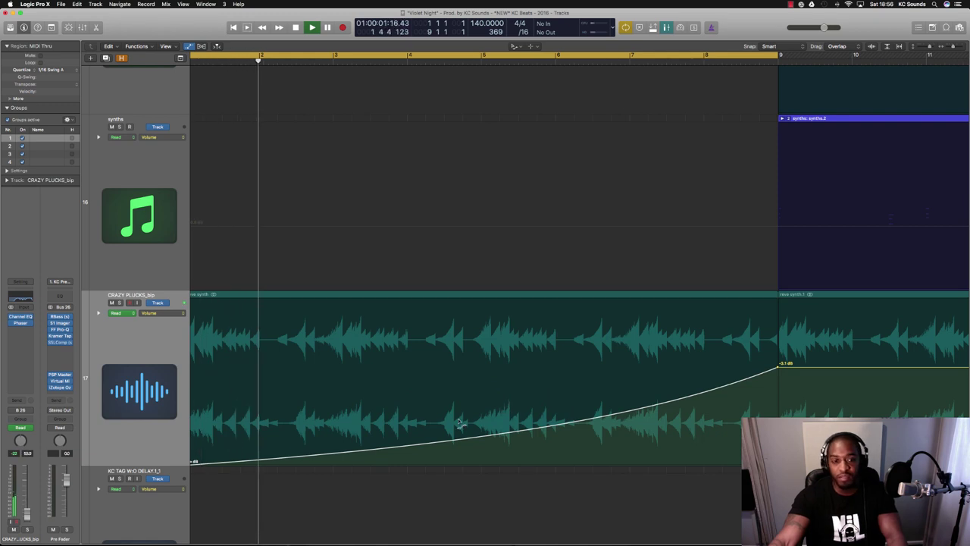
{"action": "key", "text": "super+Left"}
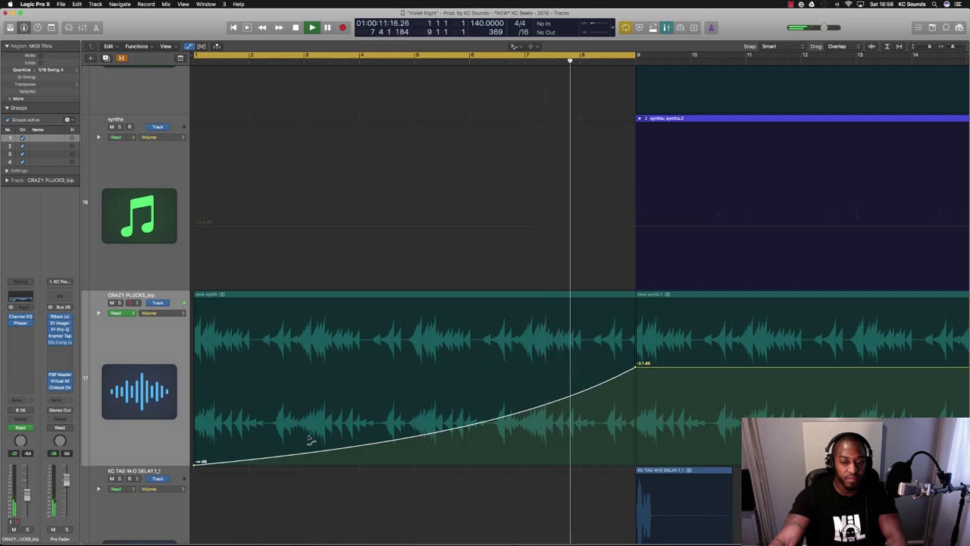
{"action": "key", "text": "super+z"}
{"action": "key", "text": "super+z"}
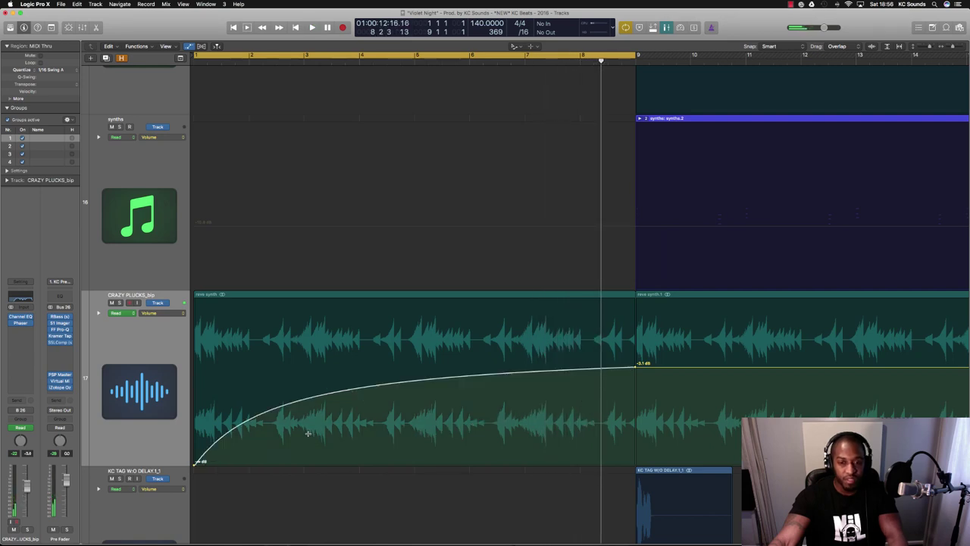
Play back the straight volume ramp on CRAZY PLUCKS_bip up to about bar 4.
{"action": "key", "text": "space"}
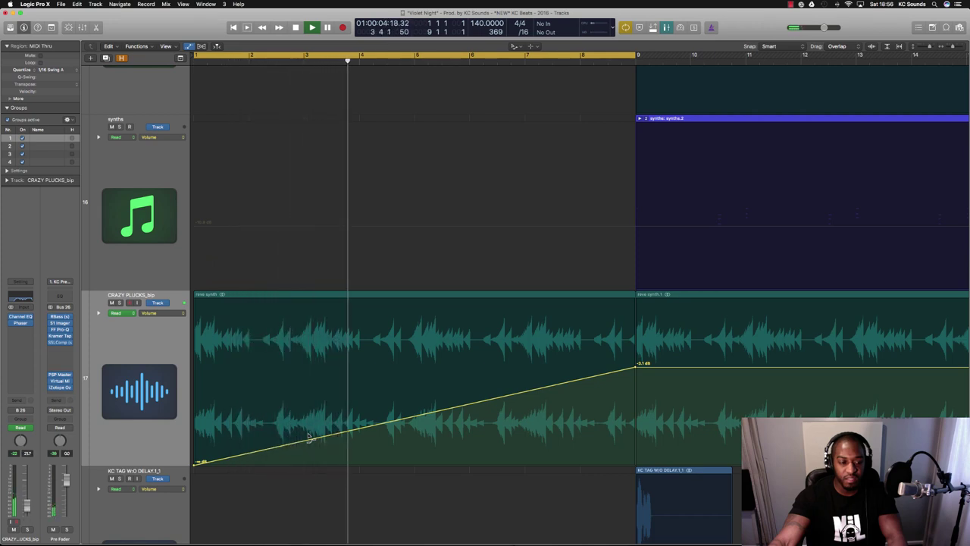
{"action": "key", "text": "space"}
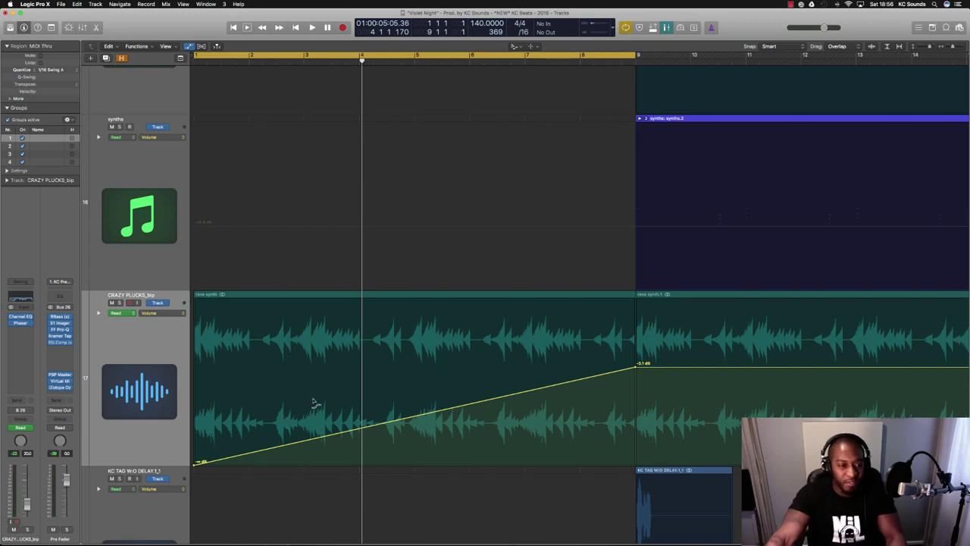
{"action": "scroll", "coordinate": [316, 402], "scroll_direction": "down", "scroll_amount": 3}
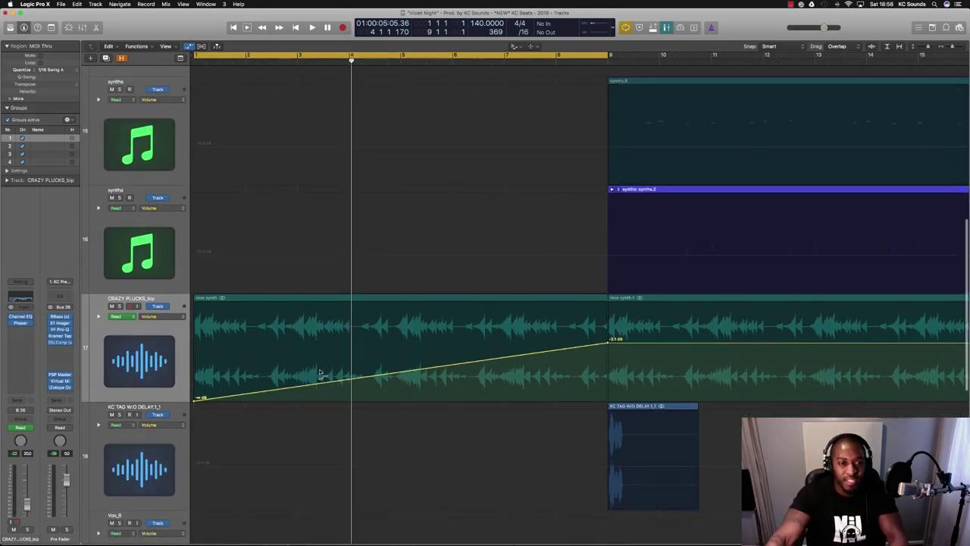